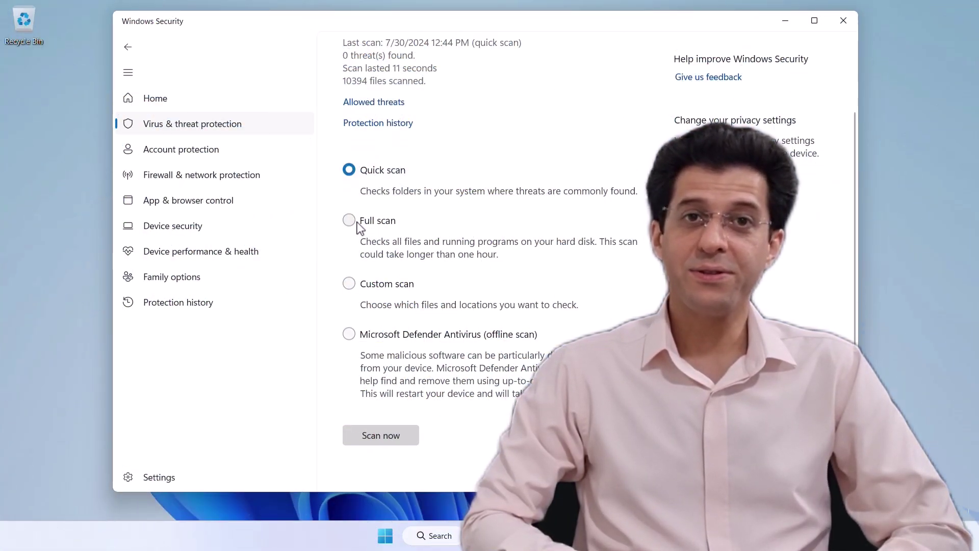
Run a Full scan, then start the Microsoft Defender Antivirus (offline scan)
left_click(352, 222)
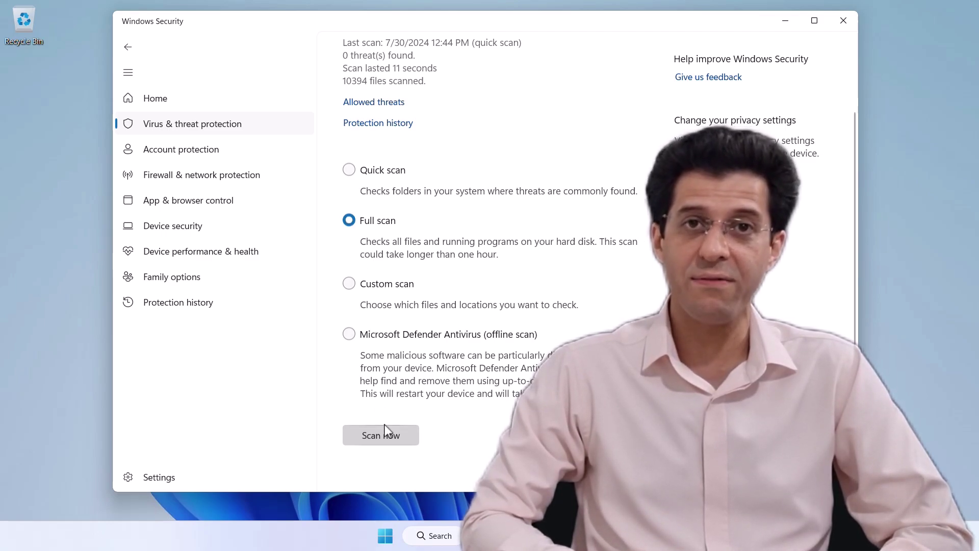
left_click(392, 443)
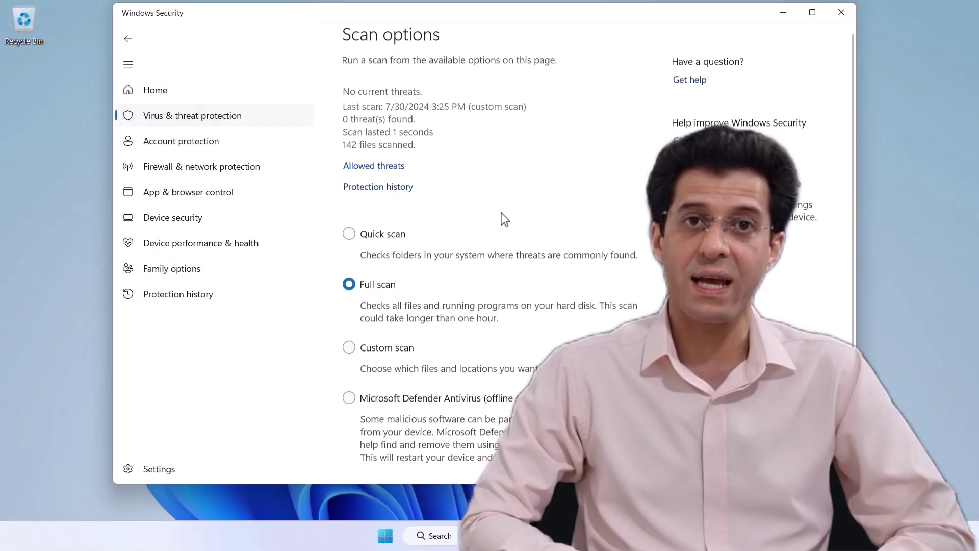
scroll(485, 250, "down", 2)
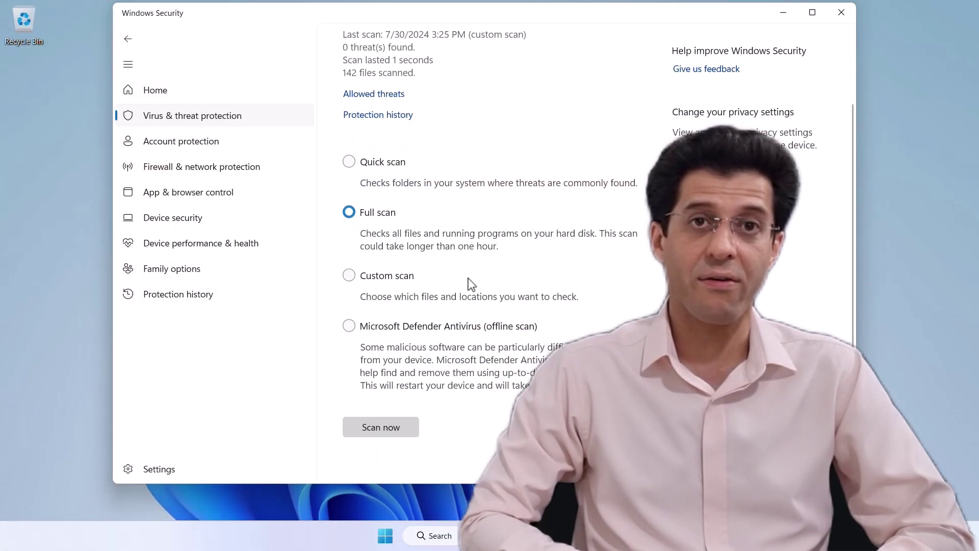
left_click(377, 485)
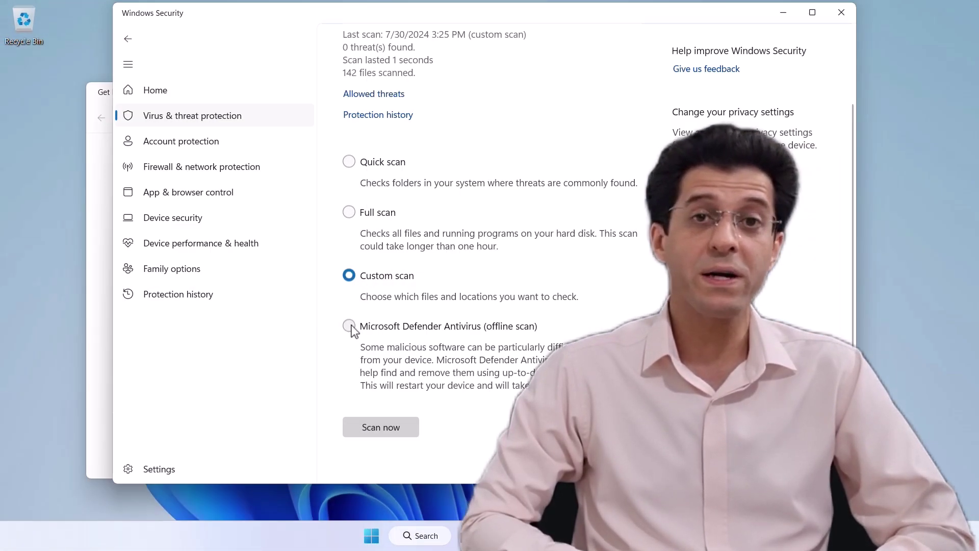
left_click(349, 326)
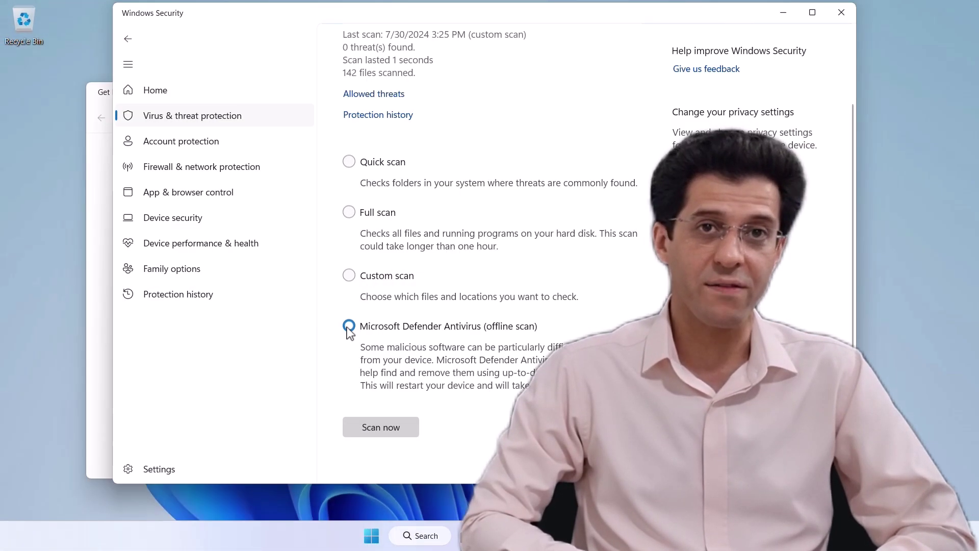
left_click(398, 430)
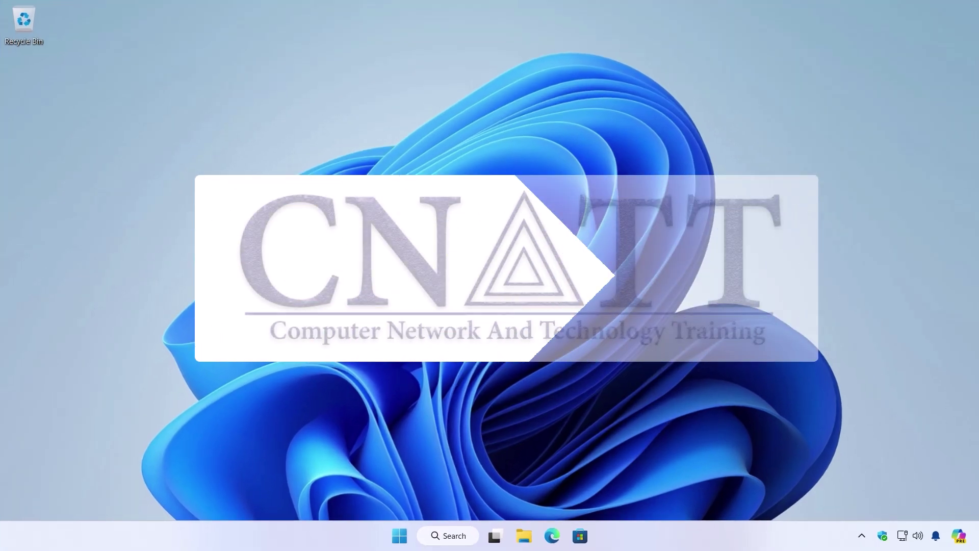
Search the Start menu for 'security' and open Windows Security
left_click(400, 536)
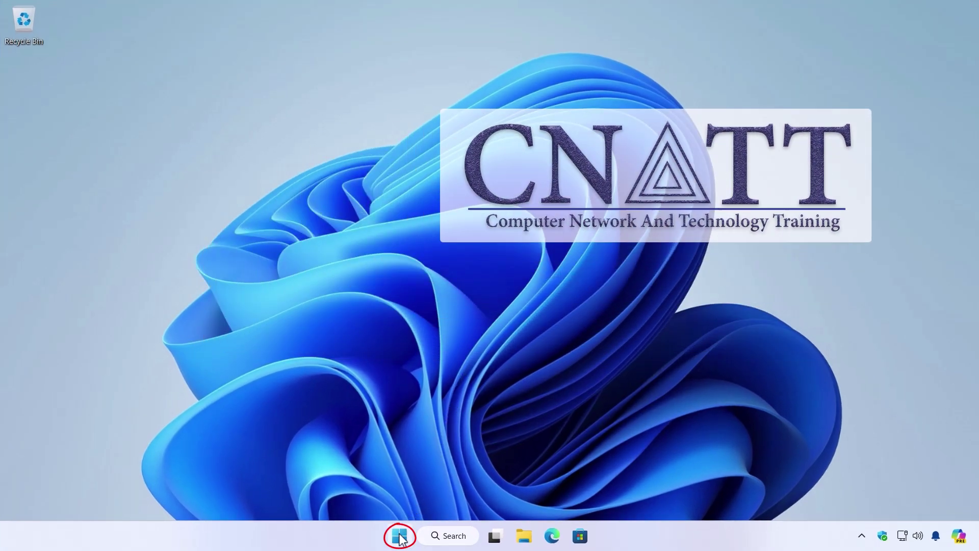
type("security")
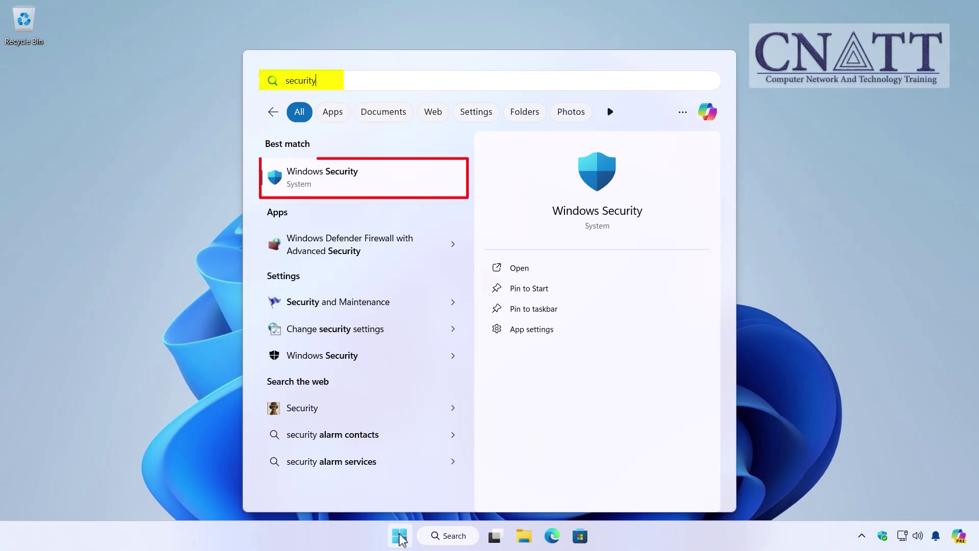
left_click(420, 179)
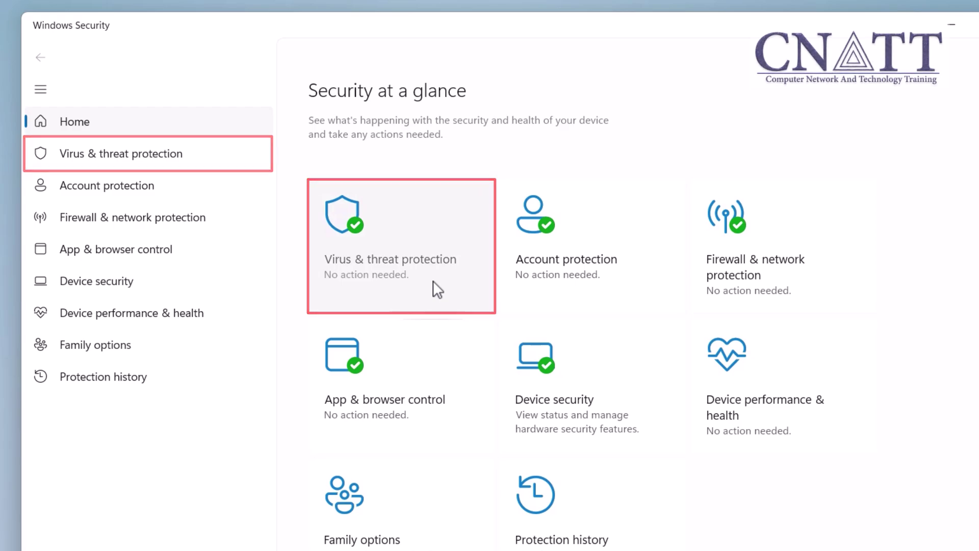
Open Virus & threat protection and scroll down to the protection updates section
left_click(433, 281)
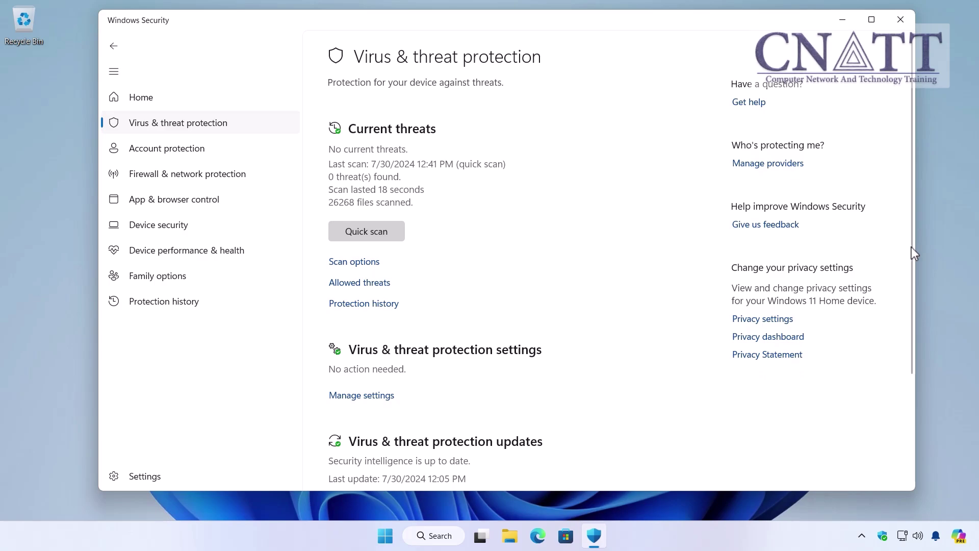
left_click_drag(911, 247, 913, 300)
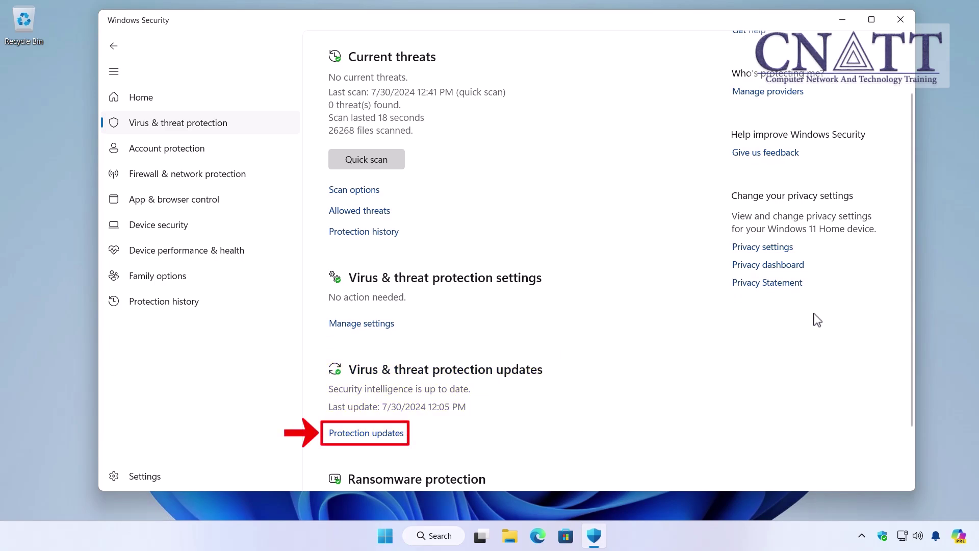
Check for protection updates, then run a quick scan: 10394 files, 0 threats
left_click(392, 445)
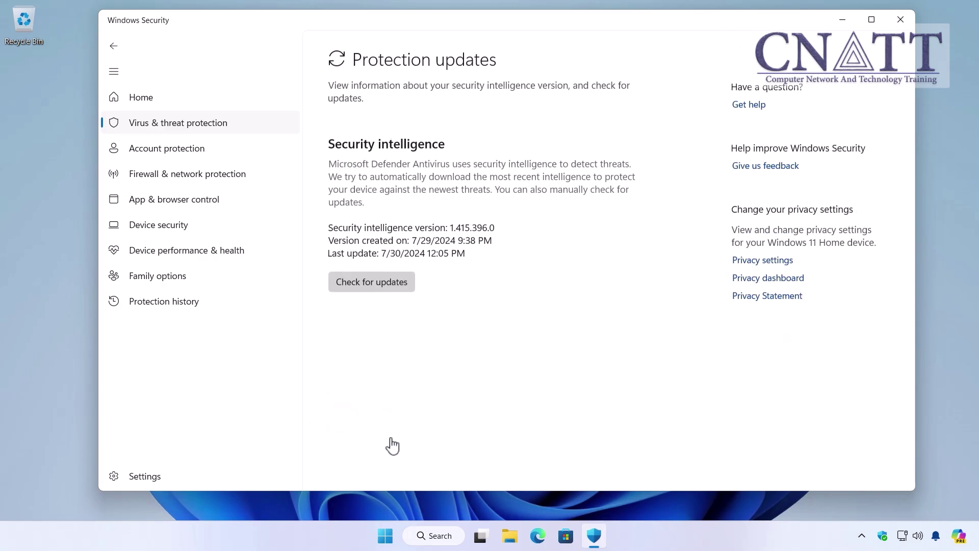
left_click(399, 287)
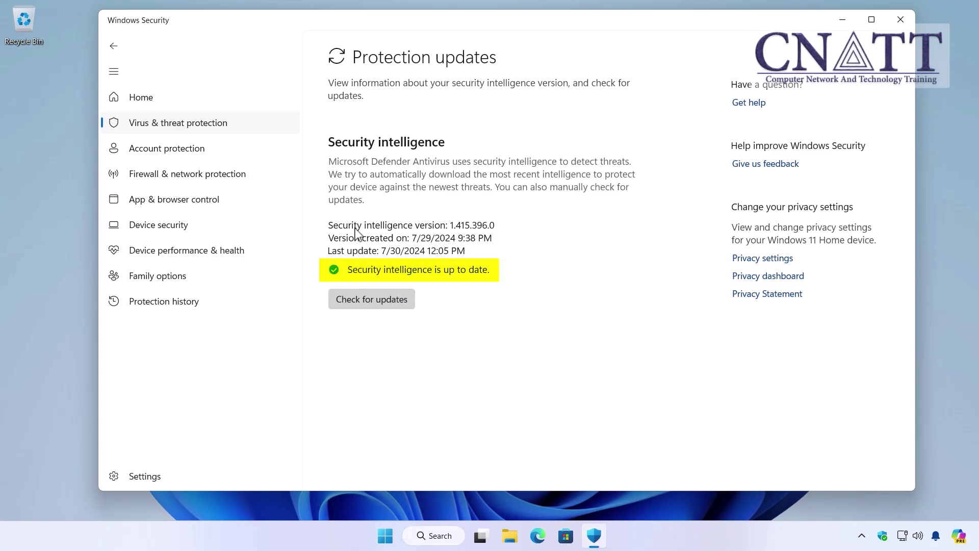
left_click(259, 127)
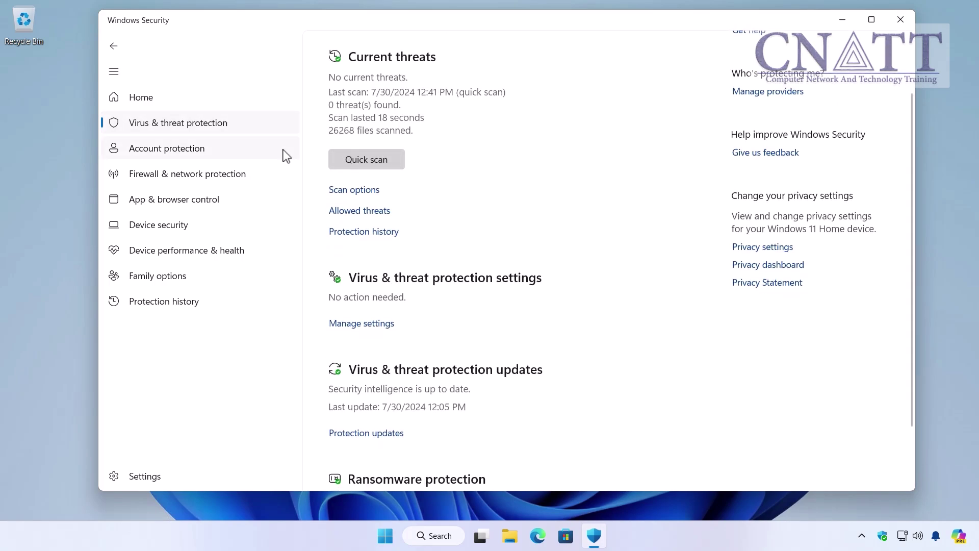
scroll(573, 236, "up", 2)
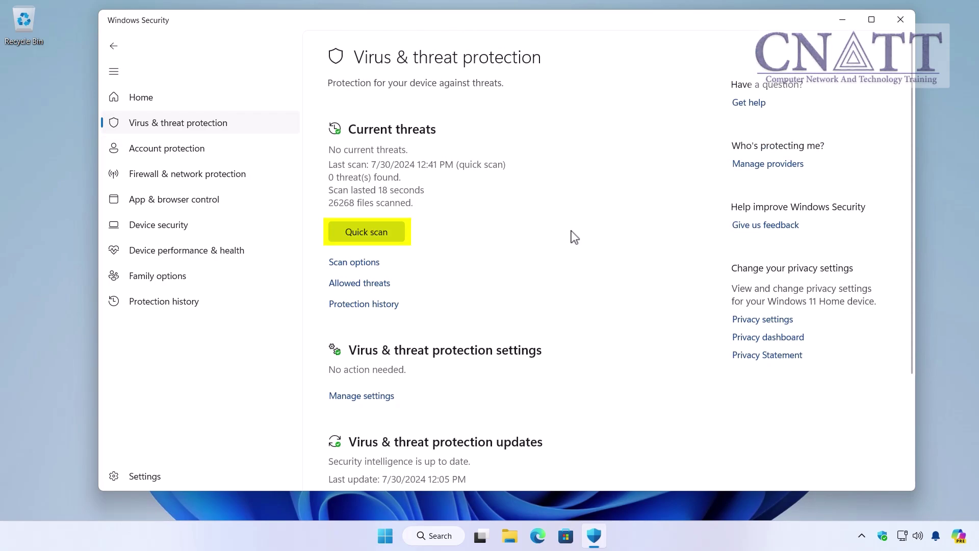
left_click(401, 238)
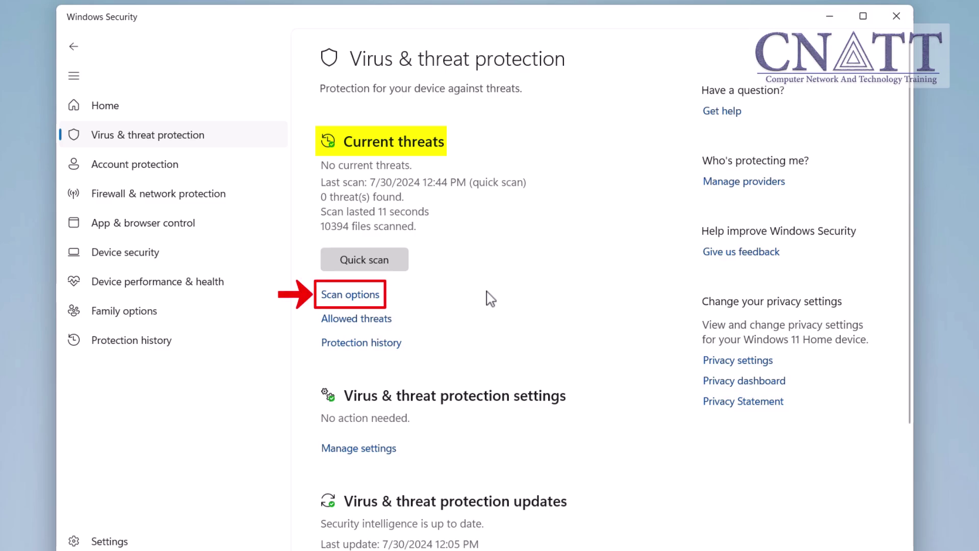
Select Full scan in the Scan options instead of Quick scan
left_click(376, 298)
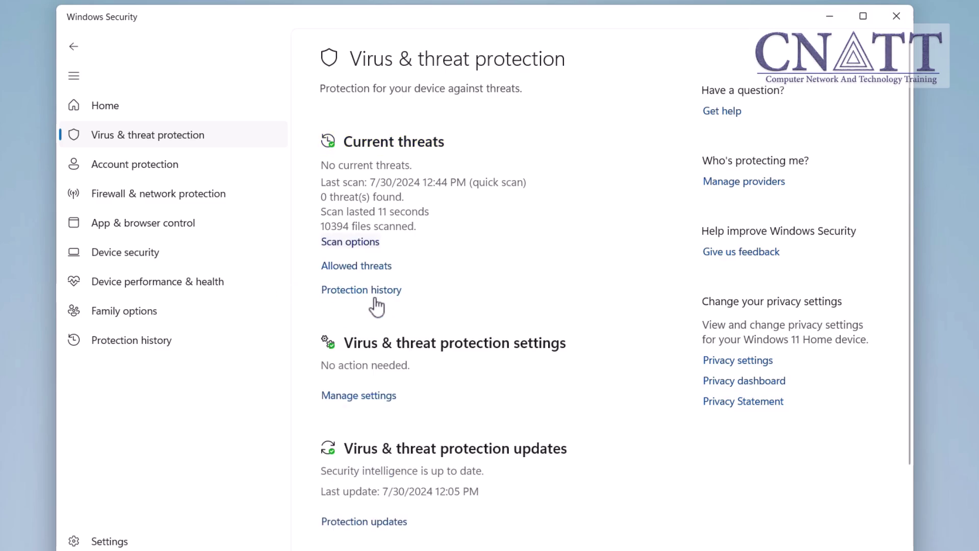
scroll(508, 320, "down", 3)
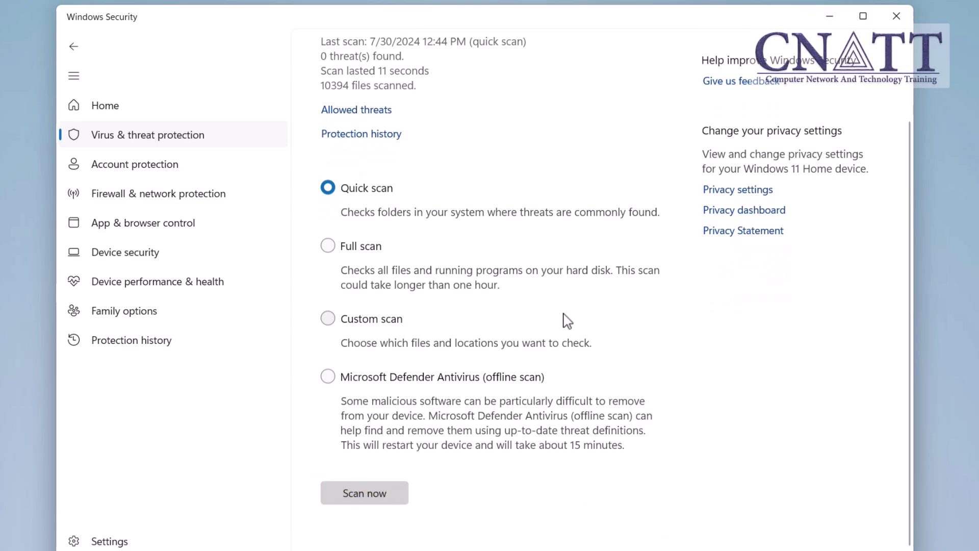
left_click(335, 249)
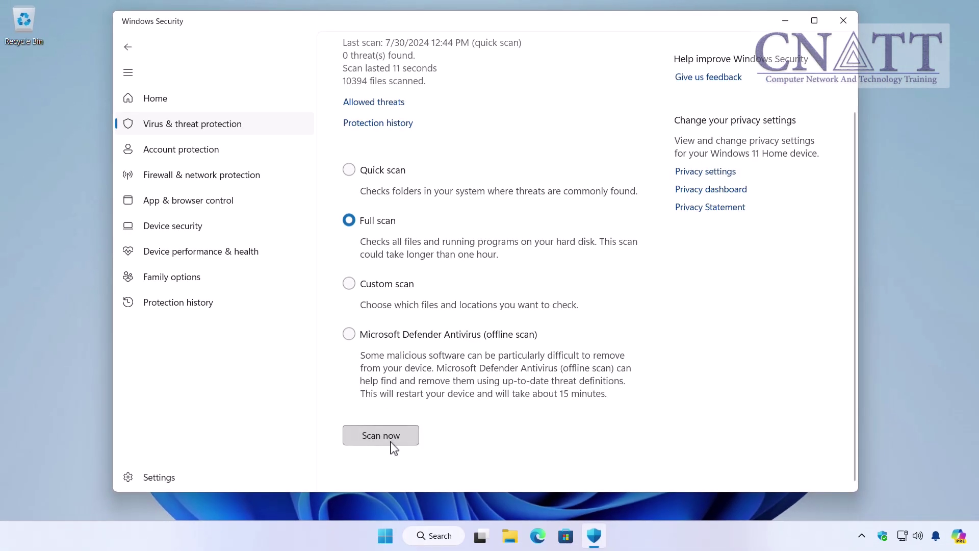
Start the full scan, which checks 200021 files and finds 0 threats
left_click(391, 442)
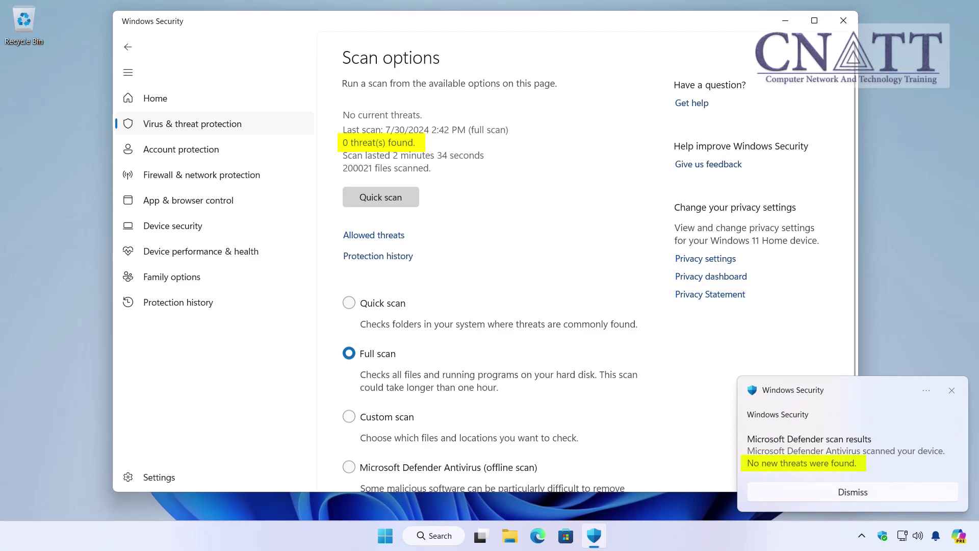
Run another full scan and choose Remove for Virus:Win32/Jeefo.A, then start actions
scroll(504, 219, "down", 3)
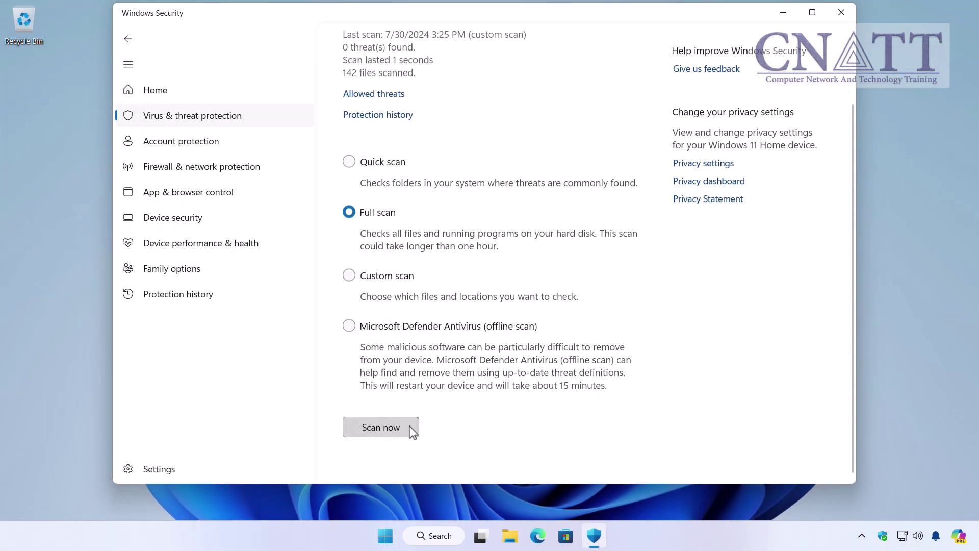
left_click(411, 488)
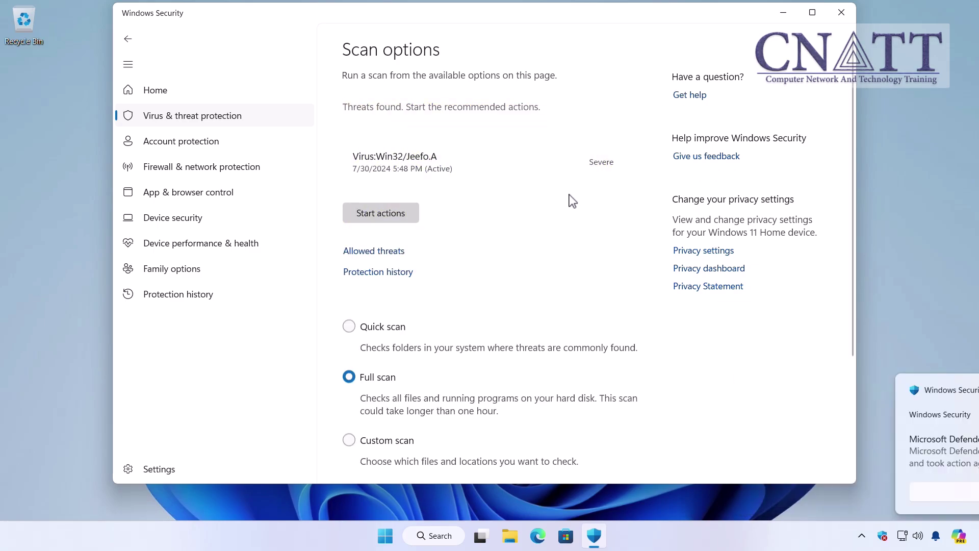
left_click(627, 162)
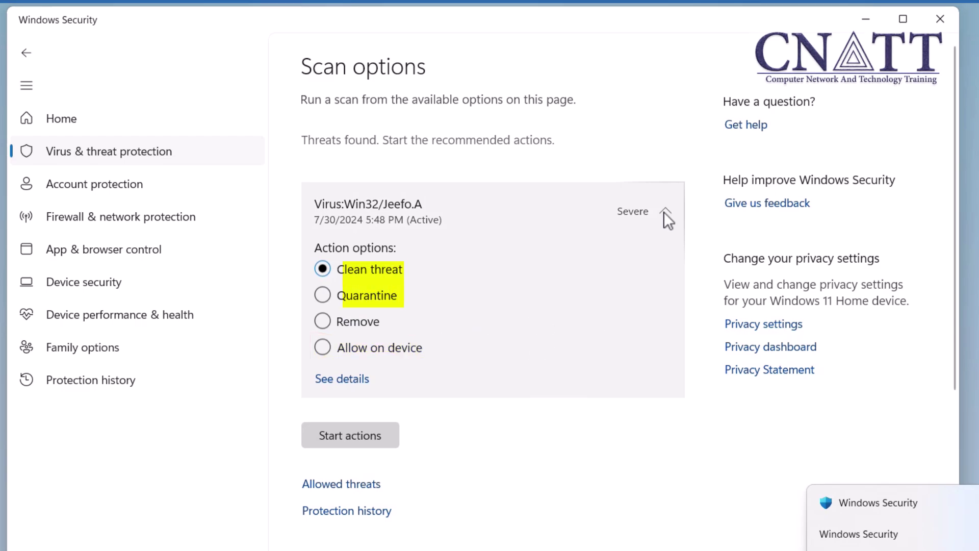
left_click(321, 323)
left_click(387, 436)
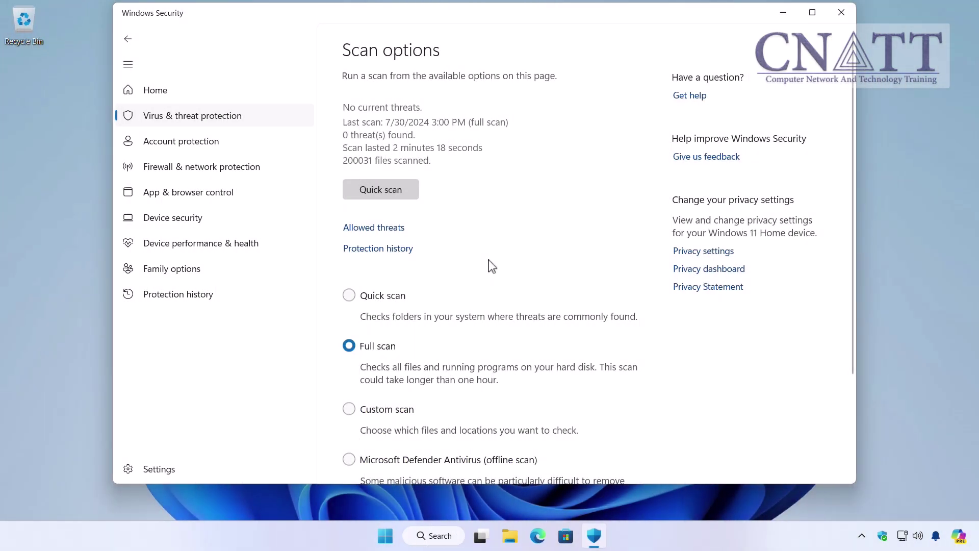
Custom-scan the CNATT-USB (E:) drive: 142 files scanned, 0 threats
scroll(492, 265, "down", 3)
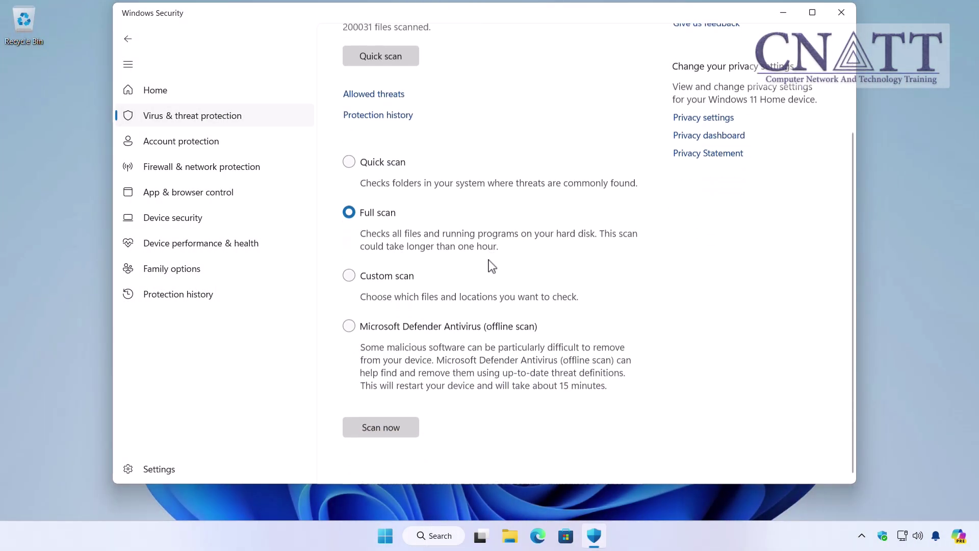
left_click(349, 275)
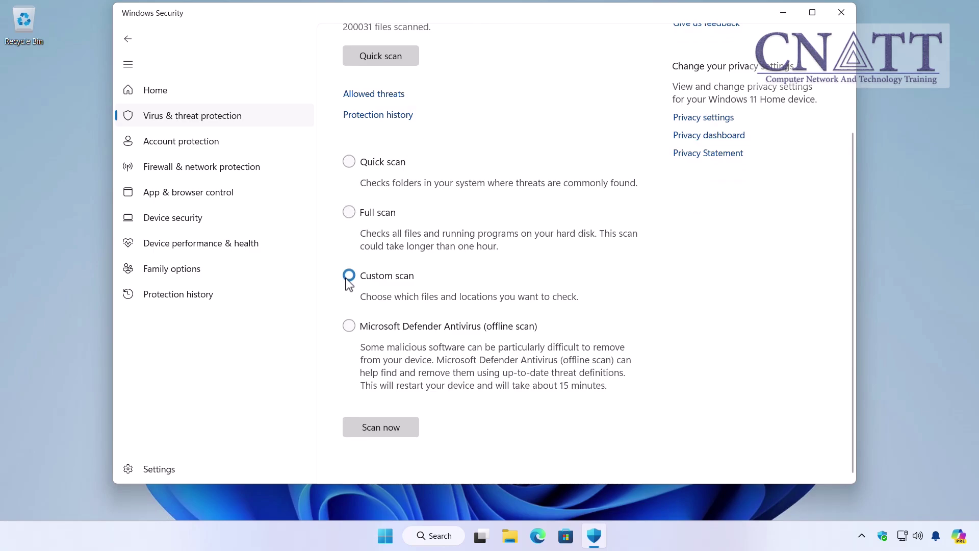
left_click(381, 430)
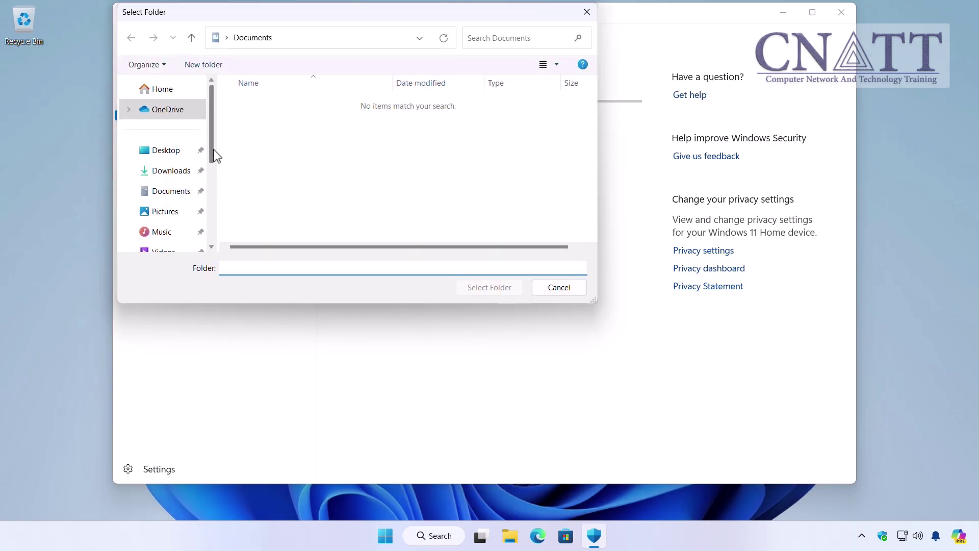
left_click_drag(214, 153, 228, 244)
left_click(163, 166)
left_click(327, 161)
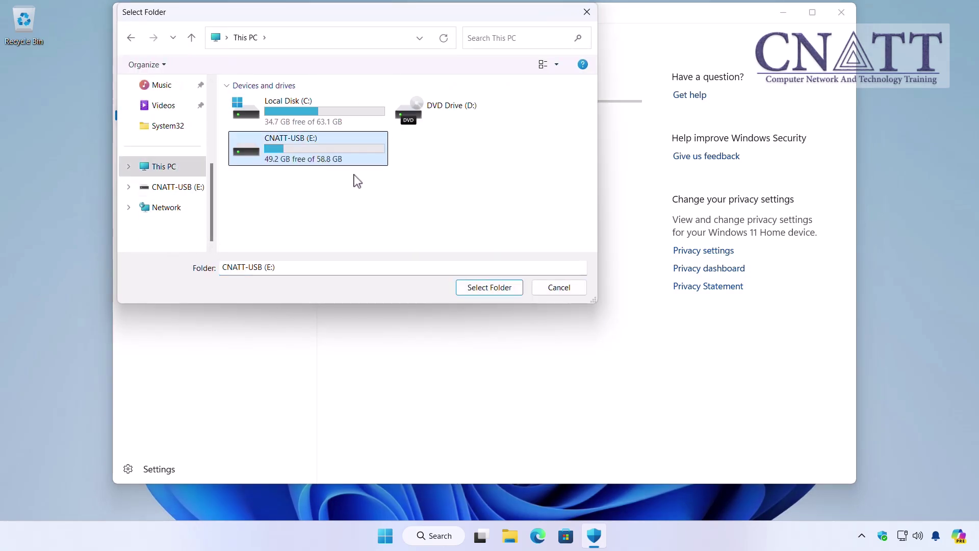
left_click(508, 295)
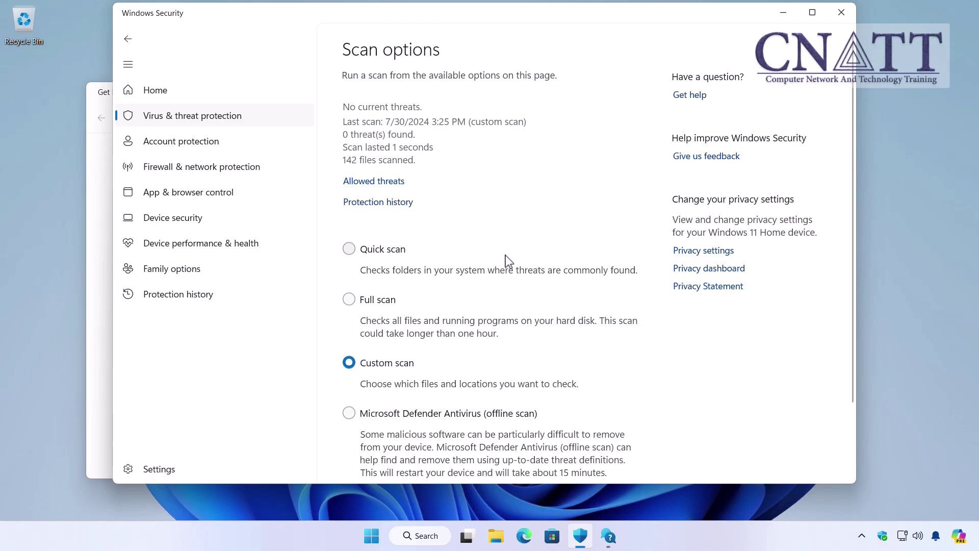
Select Microsoft Defender Antivirus (offline scan) and start it
scroll(508, 261, "down", 2)
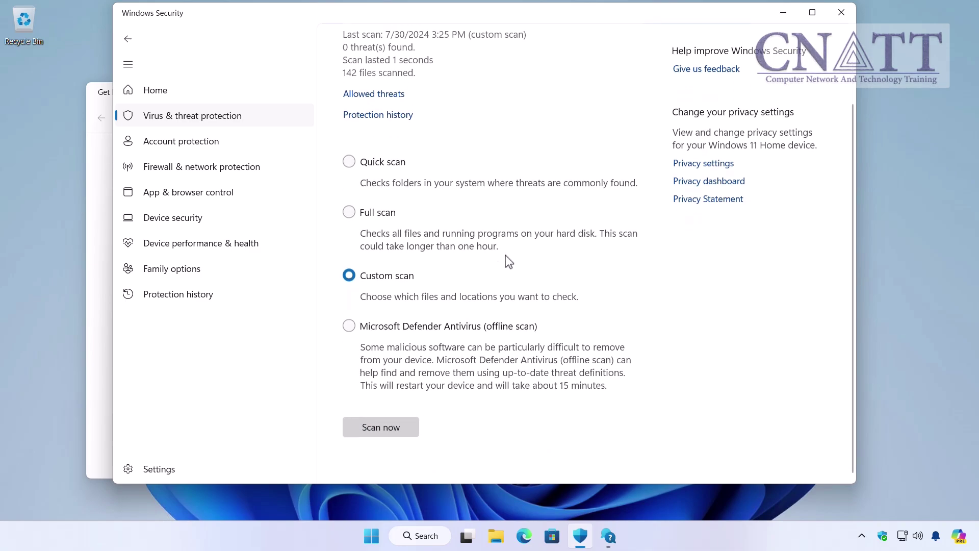
left_click(349, 326)
left_click(399, 429)
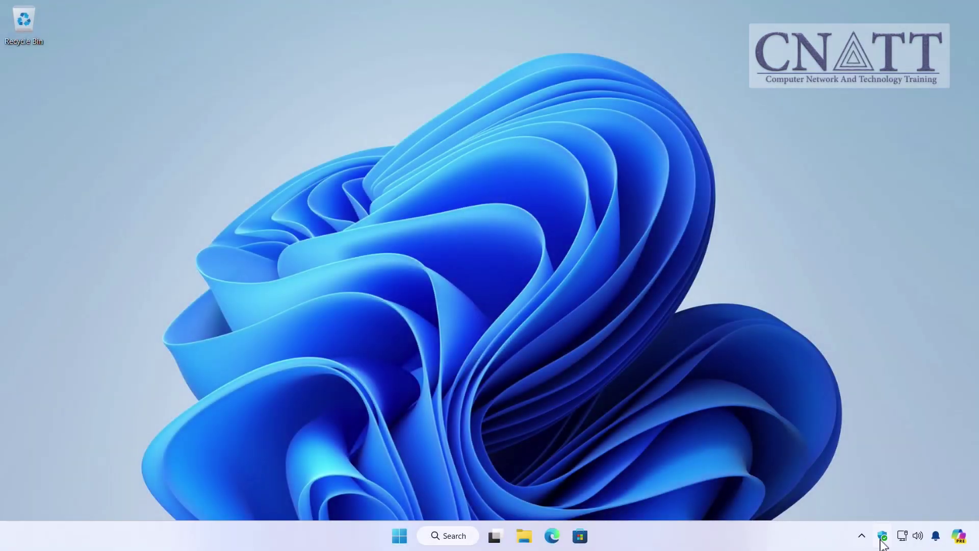
Reopen Windows Security from the system tray on the Virus & threat protection page
left_click(882, 537)
left_click(404, 221)
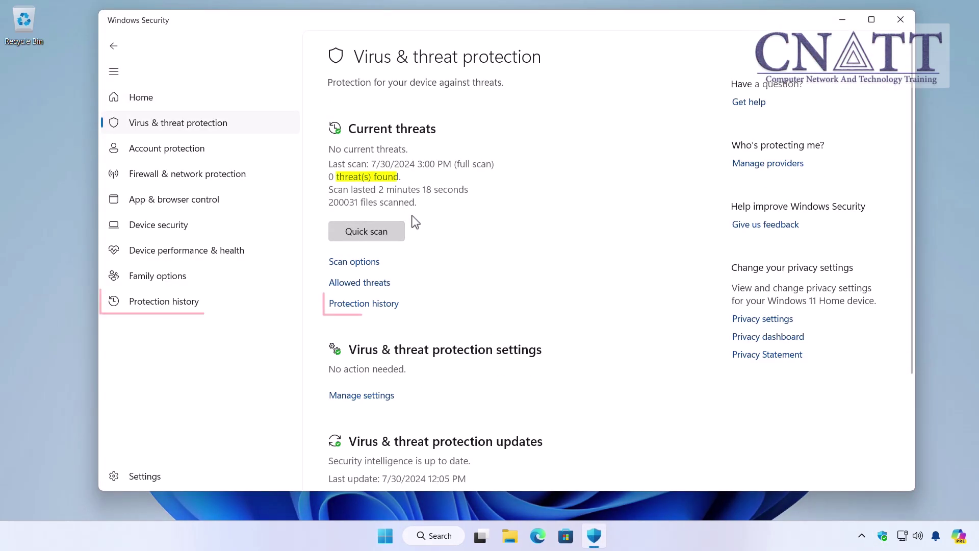